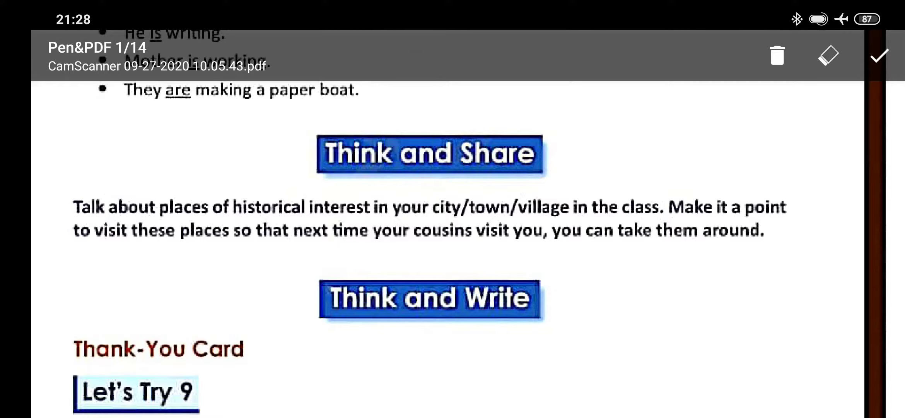
Step: Draw a trial underline beneath the Think and Share heading, then discard it and leave pen mode
{"action": "left_click_drag", "start_coordinate": [323, 178], "coordinate": [550, 177]}
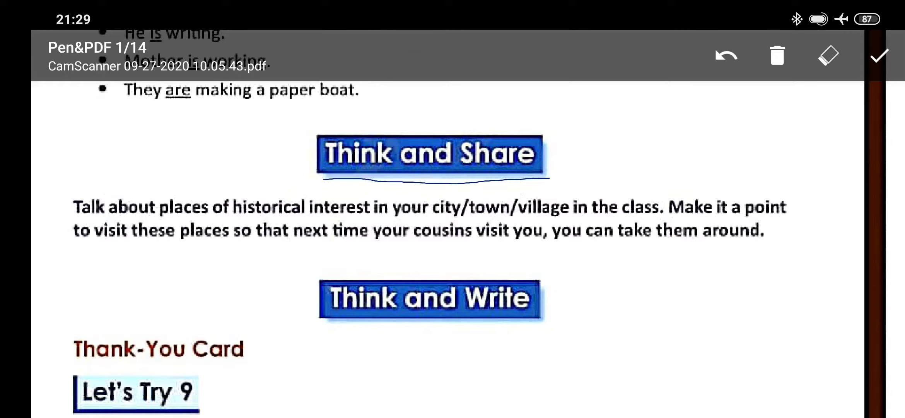
{"action": "left_click", "coordinate": [778, 55]}
{"action": "mouse_move", "coordinate": [424, 213]}
{"action": "left_mouse_down"}
{"action": "mouse_move", "coordinate": [521, 220]}
{"action": "mouse_move", "coordinate": [512, 182]}
{"action": "left_mouse_up"}
Step: Bring page 2 on adding -ing into view and start pen annotation
{"action": "left_click_drag", "start_coordinate": [636, 213], "coordinate": [212, 213]}
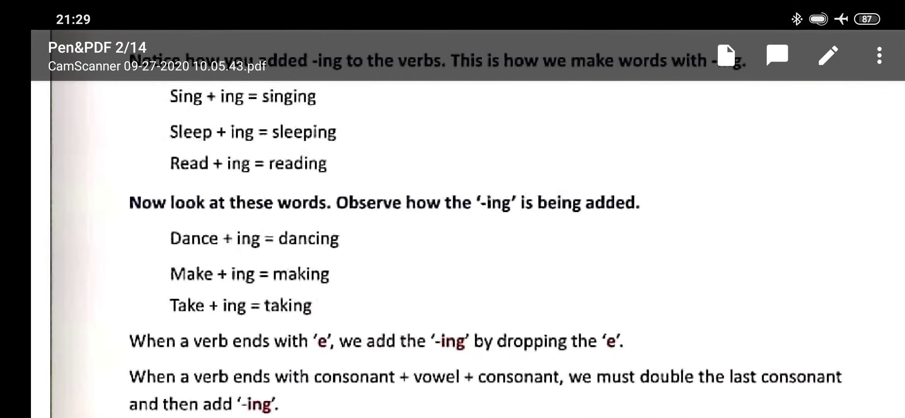
{"action": "left_click_drag", "start_coordinate": [453, 177], "coordinate": [453, 258]}
{"action": "left_click_drag", "start_coordinate": [452, 212], "coordinate": [451, 231]}
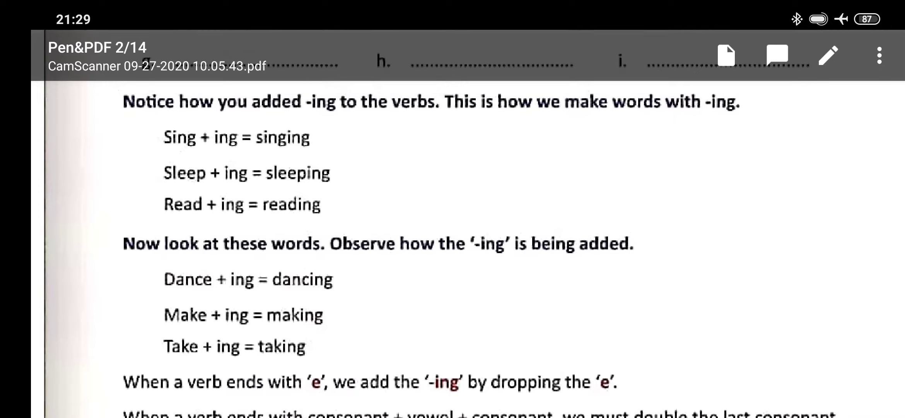
{"action": "left_click", "coordinate": [829, 56]}
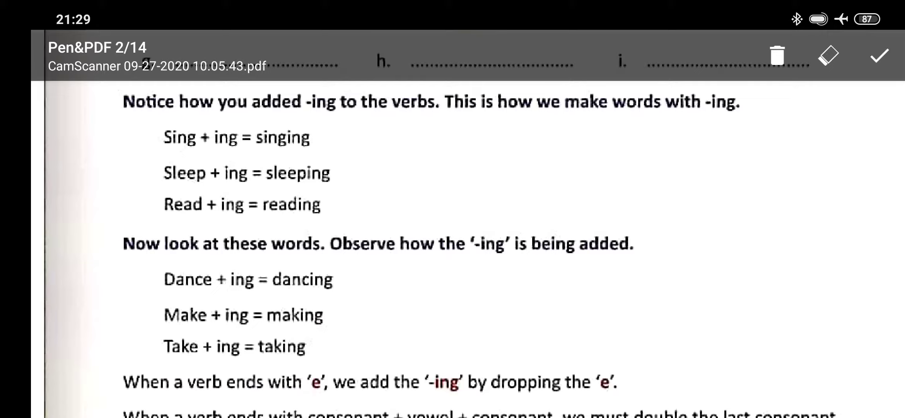
Step: Underline Sing + ing, the ee in Sleep, the Read line and look in the Now look line
{"action": "left_click_drag", "start_coordinate": [166, 154], "coordinate": [174, 155]}
{"action": "left_click_drag", "start_coordinate": [212, 150], "coordinate": [314, 156]}
{"action": "left_click_drag", "start_coordinate": [368, 153], "coordinate": [380, 149]}
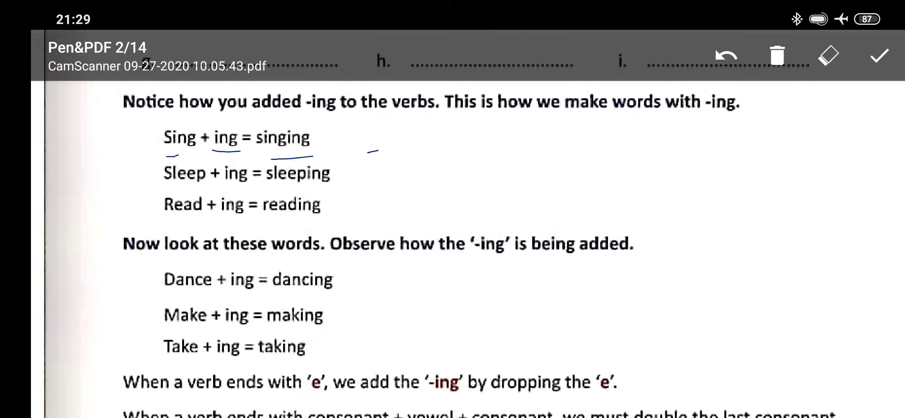
{"action": "left_click_drag", "start_coordinate": [187, 178], "coordinate": [266, 181]}
{"action": "left_click_drag", "start_coordinate": [177, 221], "coordinate": [310, 216]}
{"action": "left_click_drag", "start_coordinate": [154, 256], "coordinate": [173, 254]}
Step: Mark the Dance line, the Observe how words, dancing, making and Take + ing
{"action": "left_click_drag", "start_coordinate": [256, 273], "coordinate": [280, 269]}
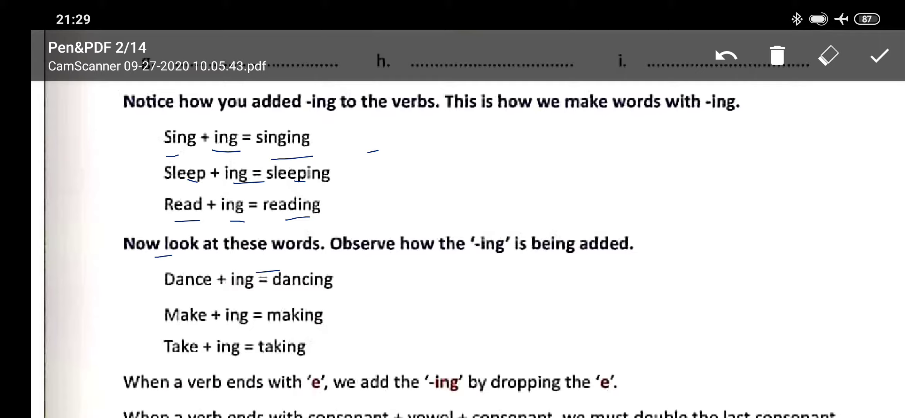
{"action": "left_click_drag", "start_coordinate": [434, 271], "coordinate": [518, 265]}
{"action": "left_click_drag", "start_coordinate": [587, 263], "coordinate": [595, 262]}
{"action": "left_click_drag", "start_coordinate": [287, 299], "coordinate": [312, 295]}
{"action": "left_click_drag", "start_coordinate": [282, 298], "coordinate": [308, 296]}
{"action": "left_click_drag", "start_coordinate": [282, 325], "coordinate": [309, 324]}
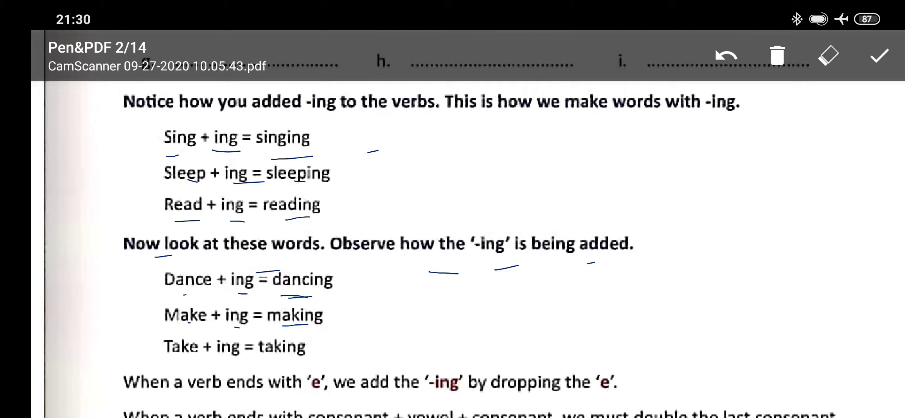
{"action": "left_click_drag", "start_coordinate": [182, 361], "coordinate": [279, 361]}
Step: Discard all the underlines on page 2 and stop drawing
{"action": "left_click", "coordinate": [829, 56]}
{"action": "left_click", "coordinate": [778, 56]}
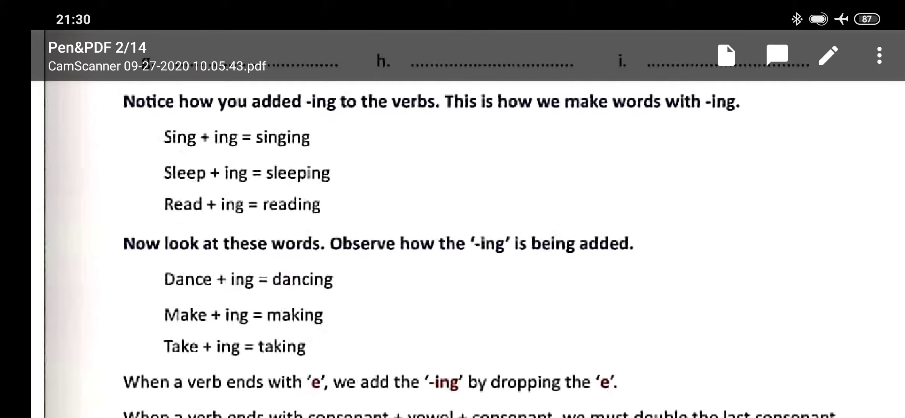
{"action": "scroll", "coordinate": [453, 248], "scroll_direction": "down", "scroll_amount": 2}
{"action": "scroll", "coordinate": [453, 248], "scroll_direction": "down", "scroll_amount": 1}
{"action": "scroll", "coordinate": [452, 248], "scroll_direction": "down", "scroll_amount": 1}
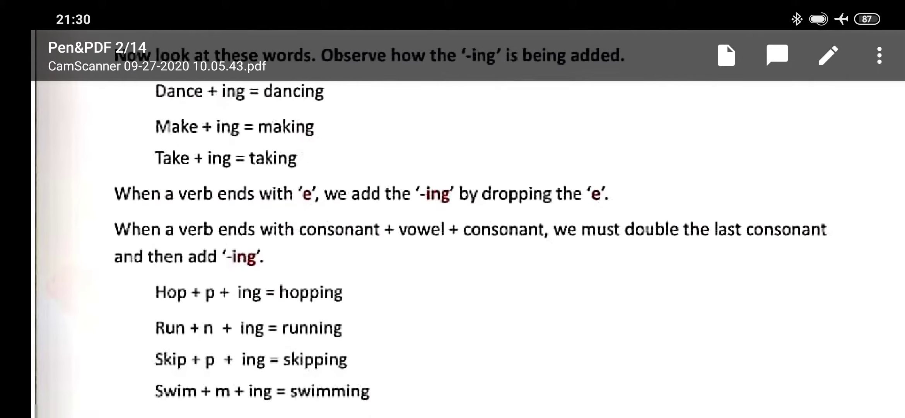
{"action": "scroll", "coordinate": [453, 248], "scroll_direction": "up", "scroll_amount": 1}
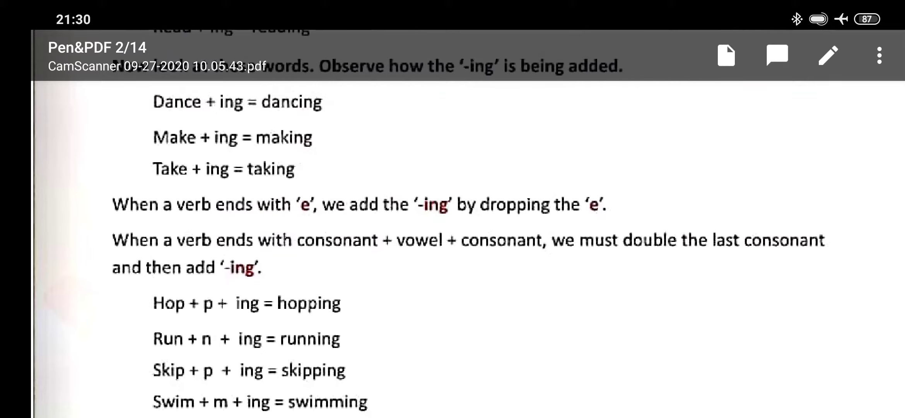
Step: Underline When, ends, 'e' and dropping the in the drop-'e' rule
{"action": "left_click", "coordinate": [828, 55]}
{"action": "left_click_drag", "start_coordinate": [143, 220], "coordinate": [152, 221]}
{"action": "left_click_drag", "start_coordinate": [221, 223], "coordinate": [487, 227]}
{"action": "left_click_drag", "start_coordinate": [542, 223], "coordinate": [567, 220]}
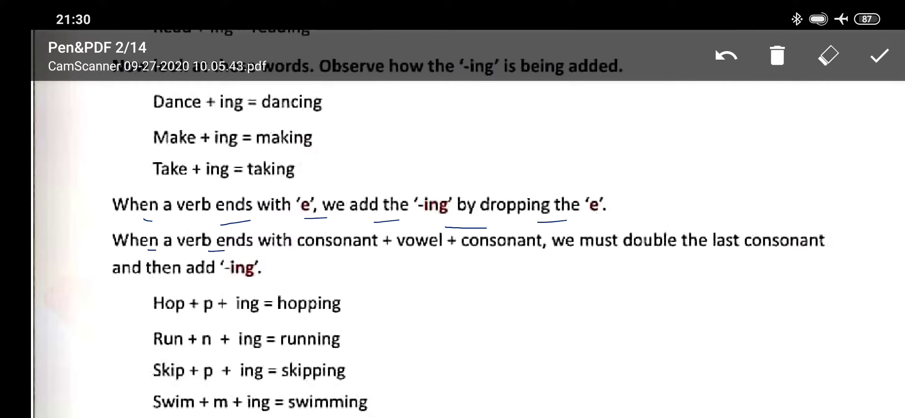
Step: Underline with, must, the and then in the double-consonant rule, plus Run and swimming
{"action": "left_click_drag", "start_coordinate": [276, 253], "coordinate": [518, 259]}
{"action": "left_click_drag", "start_coordinate": [581, 265], "coordinate": [705, 261]}
{"action": "left_click_drag", "start_coordinate": [141, 284], "coordinate": [220, 287]}
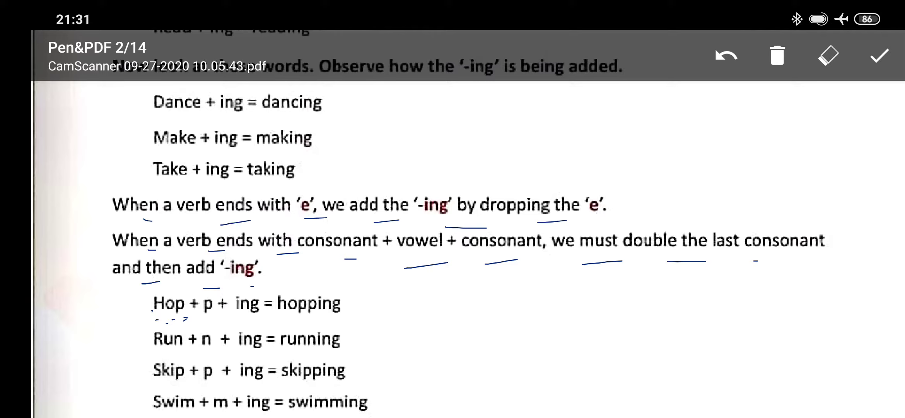
{"action": "left_click_drag", "start_coordinate": [154, 352], "coordinate": [164, 351]}
{"action": "left_click_drag", "start_coordinate": [307, 417], "coordinate": [330, 417]}
Step: Clear the marks, then swipe back to page 1 with the helping-verb examples in view
{"action": "left_click", "coordinate": [778, 56]}
{"action": "left_click_drag", "start_coordinate": [424, 283], "coordinate": [425, 227]}
{"action": "left_click_drag", "start_coordinate": [566, 283], "coordinate": [302, 276]}
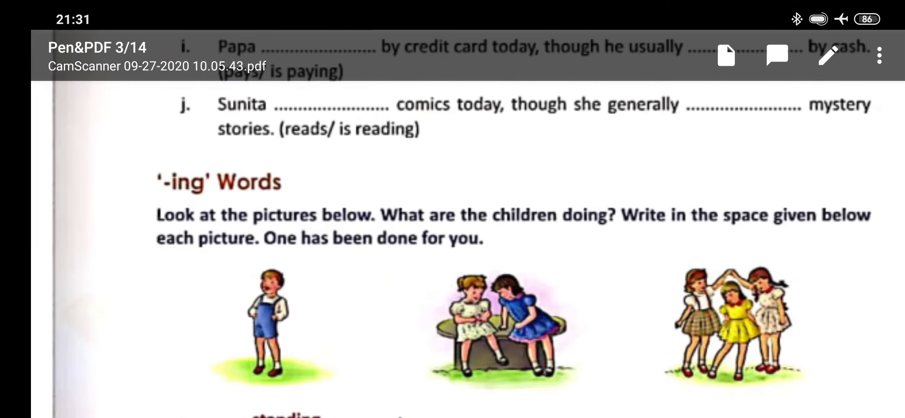
{"action": "scroll", "coordinate": [453, 223], "scroll_direction": "up", "scroll_amount": 8}
{"action": "left_click_drag", "start_coordinate": [282, 248], "coordinate": [594, 248]}
{"action": "left_click_drag", "start_coordinate": [283, 248], "coordinate": [636, 248]}
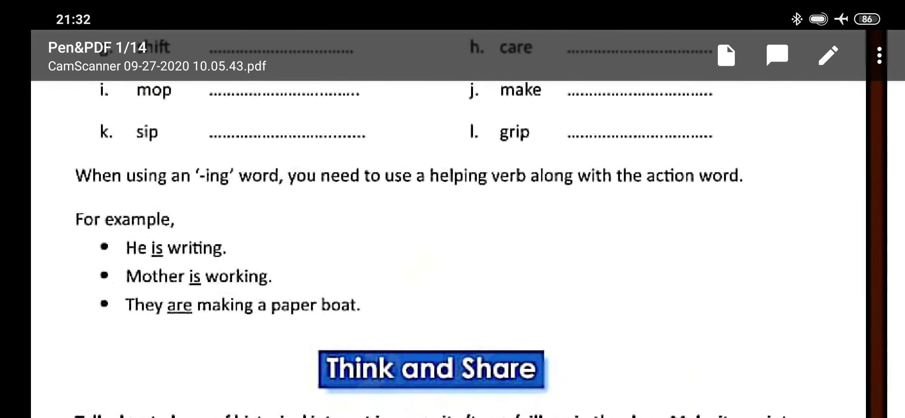
{"action": "scroll", "coordinate": [453, 224], "scroll_direction": "up", "scroll_amount": 3}
{"action": "scroll", "coordinate": [453, 224], "scroll_direction": "down", "scroll_amount": 2}
{"action": "left_click_drag", "start_coordinate": [427, 324], "coordinate": [422, 274]}
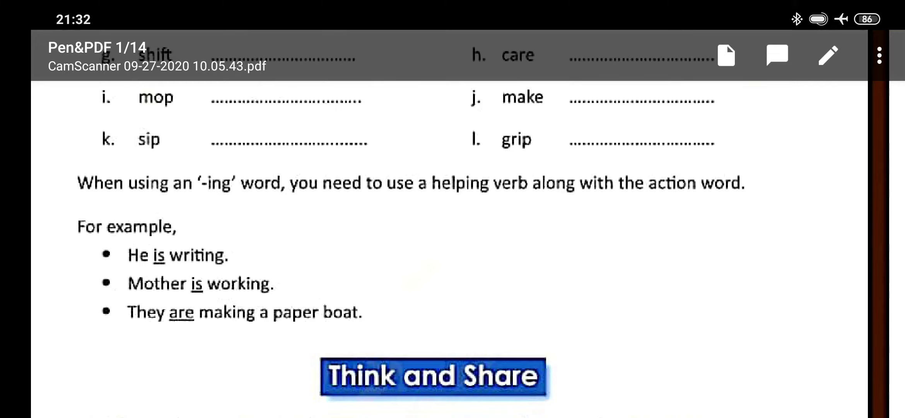
{"action": "scroll", "coordinate": [453, 223], "scroll_direction": "down", "scroll_amount": 1}
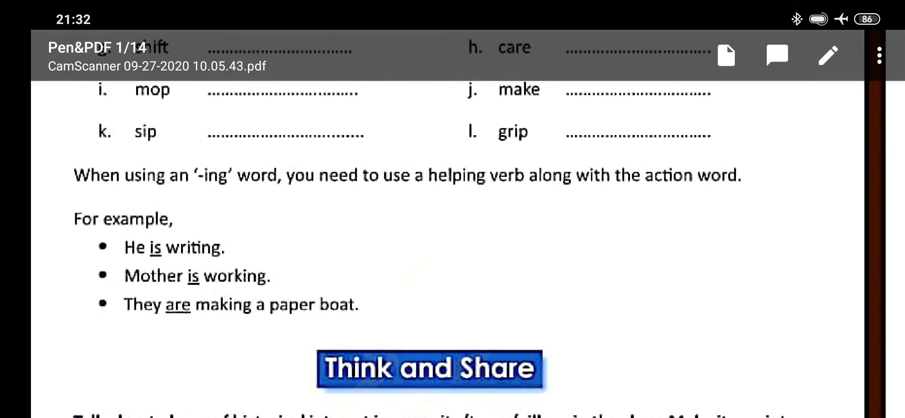
Step: Underline is, are and paper, circle are, then discard those pen marks
{"action": "left_click", "coordinate": [829, 55]}
{"action": "left_click_drag", "start_coordinate": [189, 285], "coordinate": [198, 286]}
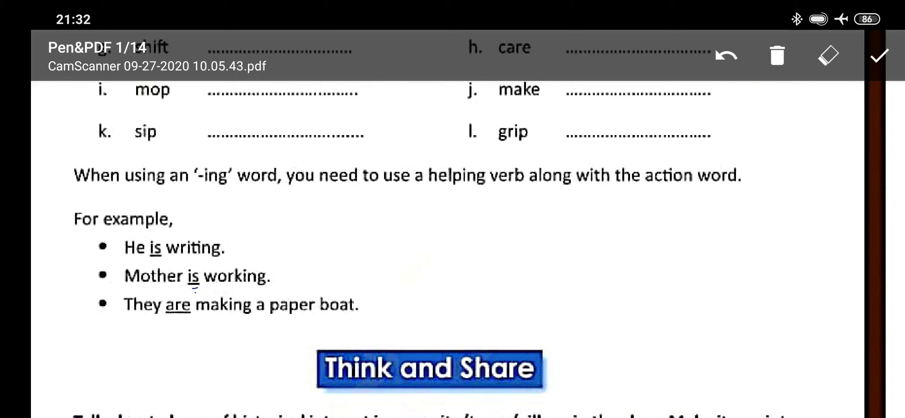
{"action": "left_click_drag", "start_coordinate": [177, 331], "coordinate": [201, 327]}
{"action": "left_click_drag", "start_coordinate": [256, 327], "coordinate": [317, 321]}
{"action": "left_click_drag", "start_coordinate": [189, 311], "coordinate": [184, 325]}
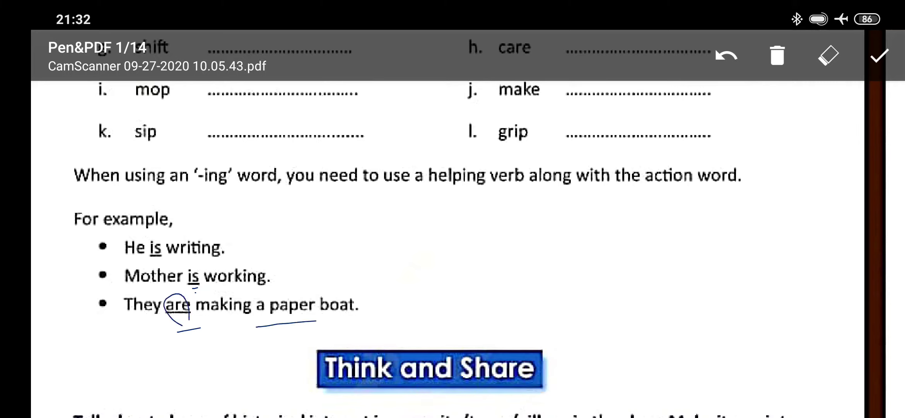
{"action": "left_click", "coordinate": [778, 55]}
{"action": "scroll", "coordinate": [452, 248], "scroll_direction": "down", "scroll_amount": 5}
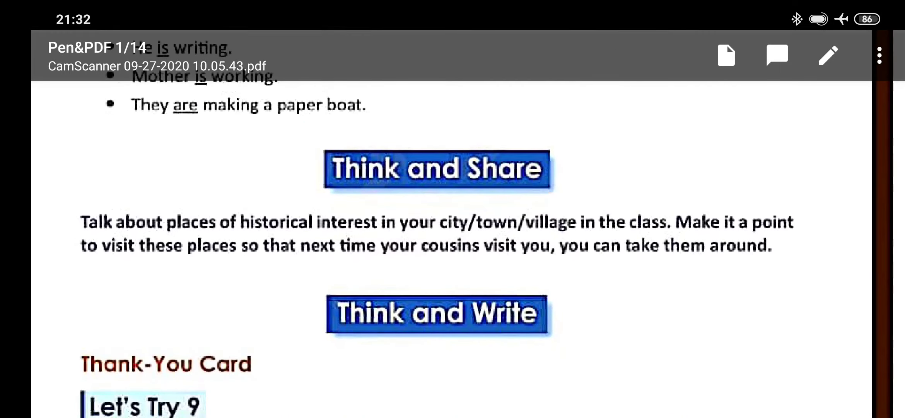
Step: Underline about, places, historical, your and around in the Think and Share paragraph
{"action": "left_click", "coordinate": [829, 56]}
{"action": "left_click_drag", "start_coordinate": [116, 241], "coordinate": [306, 232]}
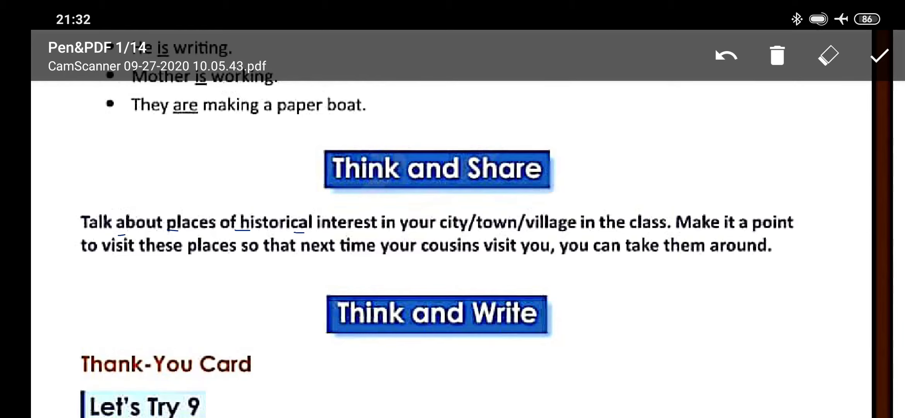
{"action": "left_click_drag", "start_coordinate": [424, 234], "coordinate": [567, 236]}
{"action": "left_click_drag", "start_coordinate": [717, 242], "coordinate": [747, 235]}
Step: Mark the second line under time, cousins and visit you, then discard all the strokes
{"action": "left_click_drag", "start_coordinate": [101, 270], "coordinate": [187, 266]}
{"action": "left_click_drag", "start_coordinate": [338, 268], "coordinate": [436, 262]}
{"action": "left_click_drag", "start_coordinate": [503, 270], "coordinate": [606, 270]}
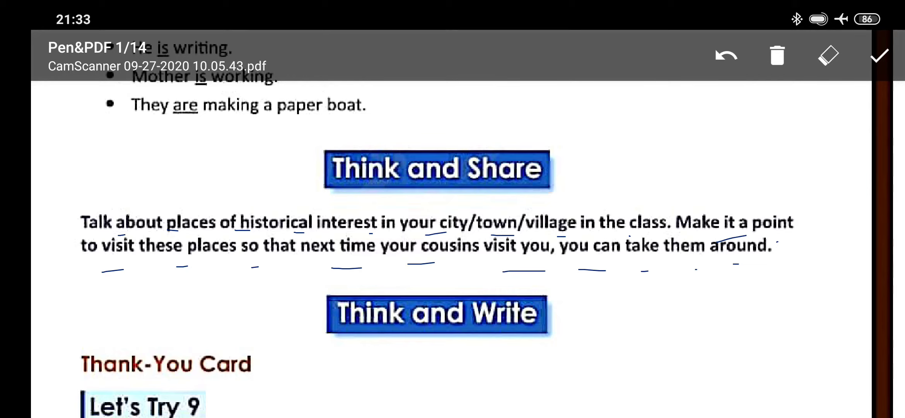
{"action": "left_click", "coordinate": [777, 55]}
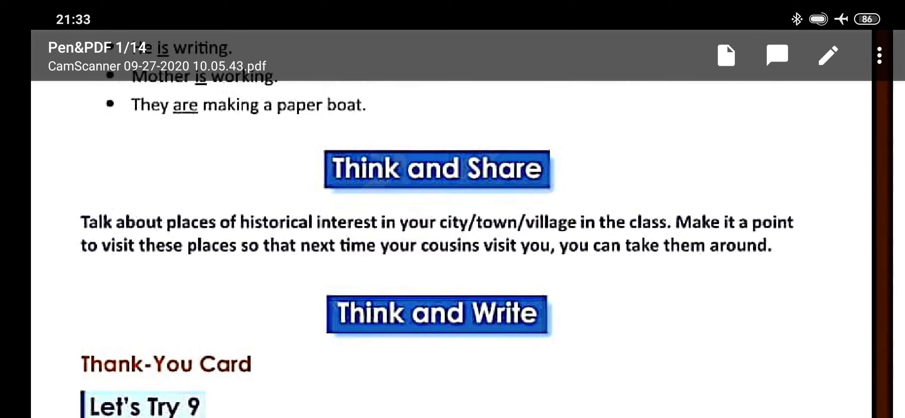
{"action": "scroll", "coordinate": [453, 248], "scroll_direction": "down", "scroll_amount": 3}
Step: Underline the Thank-You Card heading and words in the task's first line up to effort to
{"action": "left_click", "coordinate": [828, 56]}
{"action": "left_click_drag", "start_coordinate": [134, 210], "coordinate": [187, 208]}
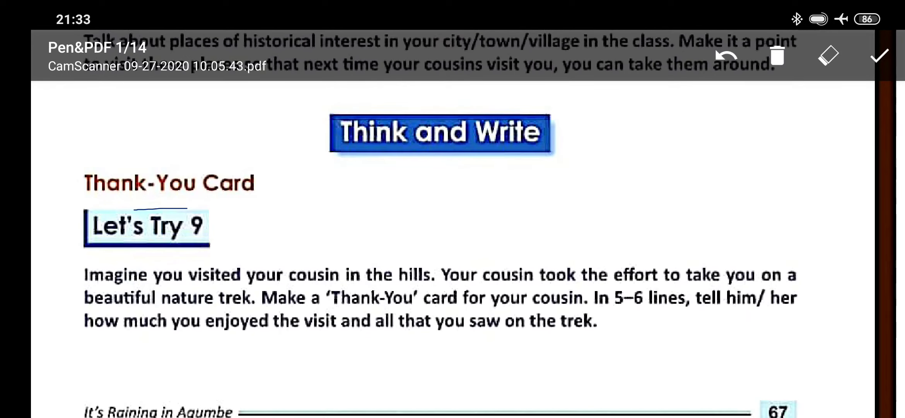
{"action": "left_click_drag", "start_coordinate": [134, 201], "coordinate": [249, 197]}
{"action": "left_click_drag", "start_coordinate": [226, 284], "coordinate": [391, 286]}
{"action": "left_click_drag", "start_coordinate": [483, 286], "coordinate": [520, 286]}
{"action": "left_click_drag", "start_coordinate": [577, 289], "coordinate": [593, 289]}
{"action": "left_click_drag", "start_coordinate": [654, 284], "coordinate": [771, 281]}
Step: Underline beautiful, nature, enjoyed, visit, all, saw on and the end of the cousin sentence
{"action": "left_click_drag", "start_coordinate": [128, 307], "coordinate": [246, 309]}
{"action": "left_click_drag", "start_coordinate": [316, 312], "coordinate": [328, 311]}
{"action": "left_click_drag", "start_coordinate": [393, 316], "coordinate": [403, 314]}
{"action": "left_click_drag", "start_coordinate": [487, 314], "coordinate": [760, 322]}
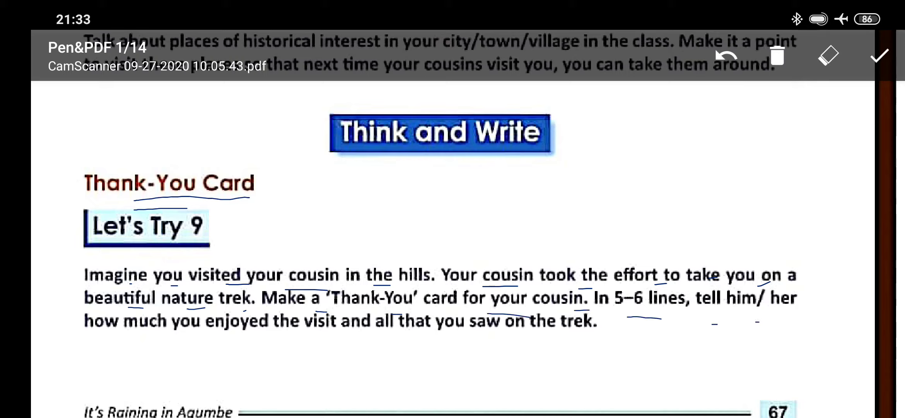
Step: Underline how much, enjoyed, the visit, you saw and on the trek in the last line
{"action": "left_click_drag", "start_coordinate": [111, 341], "coordinate": [145, 343]}
{"action": "left_click_drag", "start_coordinate": [199, 346], "coordinate": [242, 345]}
{"action": "left_click_drag", "start_coordinate": [298, 347], "coordinate": [404, 346]}
{"action": "left_click_drag", "start_coordinate": [458, 347], "coordinate": [487, 345]}
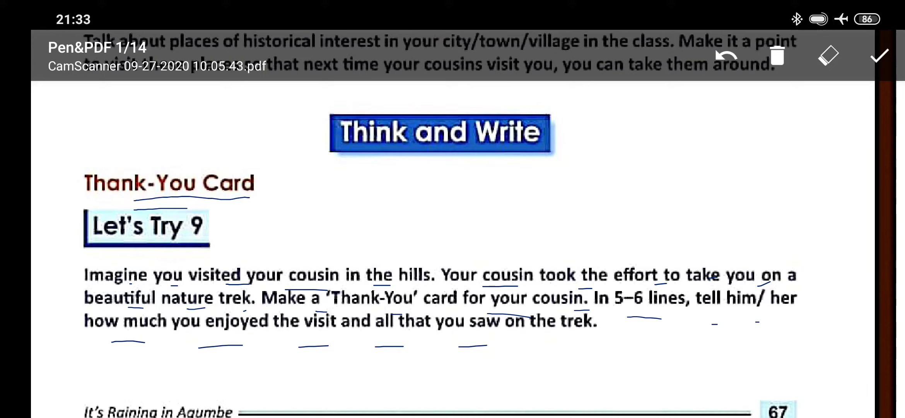
{"action": "left_click_drag", "start_coordinate": [555, 345], "coordinate": [579, 343]}
Step: Discard the Thank-You Card underlines and move toward page 2
{"action": "left_click", "coordinate": [777, 56]}
{"action": "mouse_move", "coordinate": [637, 248]}
{"action": "left_mouse_down"}
{"action": "mouse_move", "coordinate": [212, 249]}
{"action": "mouse_move", "coordinate": [637, 248]}
{"action": "left_mouse_up"}
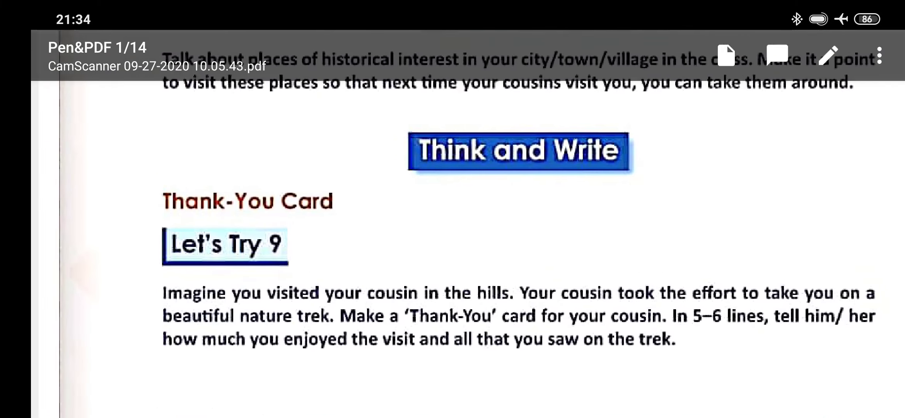
Step: Swipe back to page 1 and pan until the Let's Try 9 task and page 67 footer show
{"action": "left_click_drag", "start_coordinate": [212, 248], "coordinate": [708, 199]}
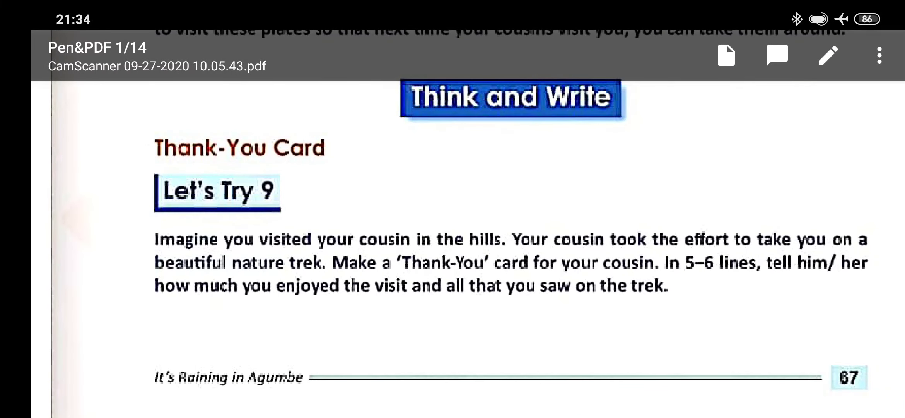
{"action": "mouse_move", "coordinate": [453, 142]}
{"action": "left_mouse_down"}
{"action": "mouse_move", "coordinate": [453, 369]}
{"action": "mouse_move", "coordinate": [453, 205]}
{"action": "left_mouse_up"}
{"action": "left_click_drag", "start_coordinate": [452, 248], "coordinate": [393, 203]}
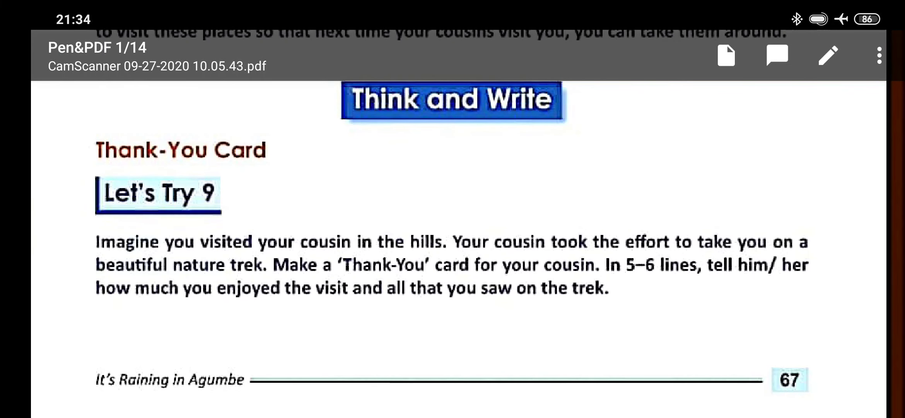